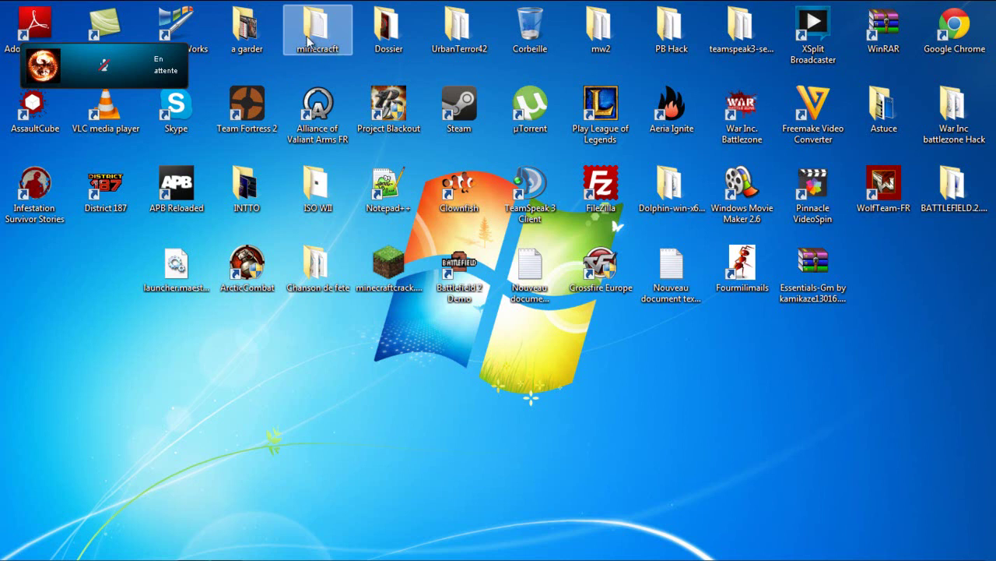
Move World Downloader [1.5.2].zip from the minecracft folder to the desktop and close the folder.
double_click(298, 30)
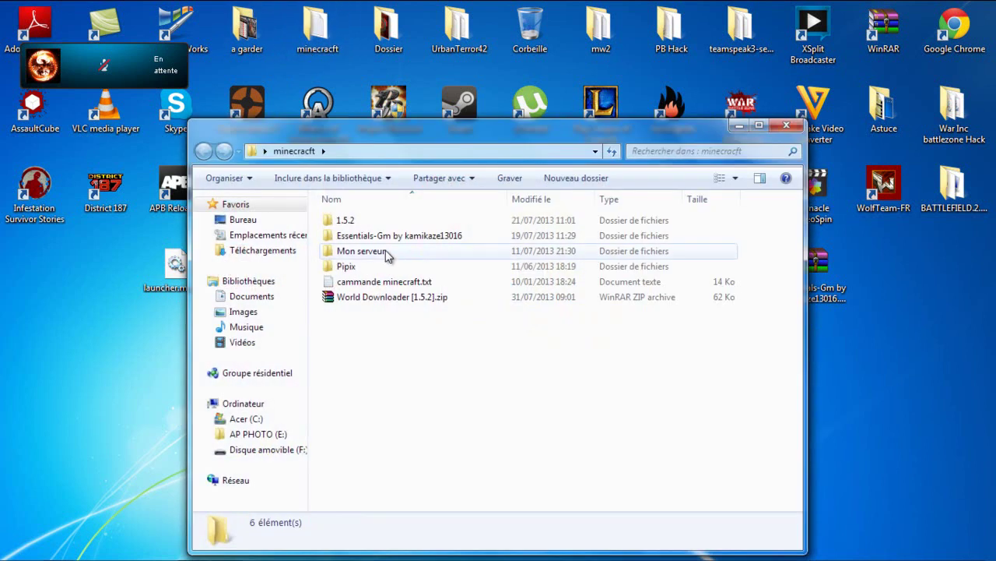
drag(389, 300, 476, 408)
click(784, 126)
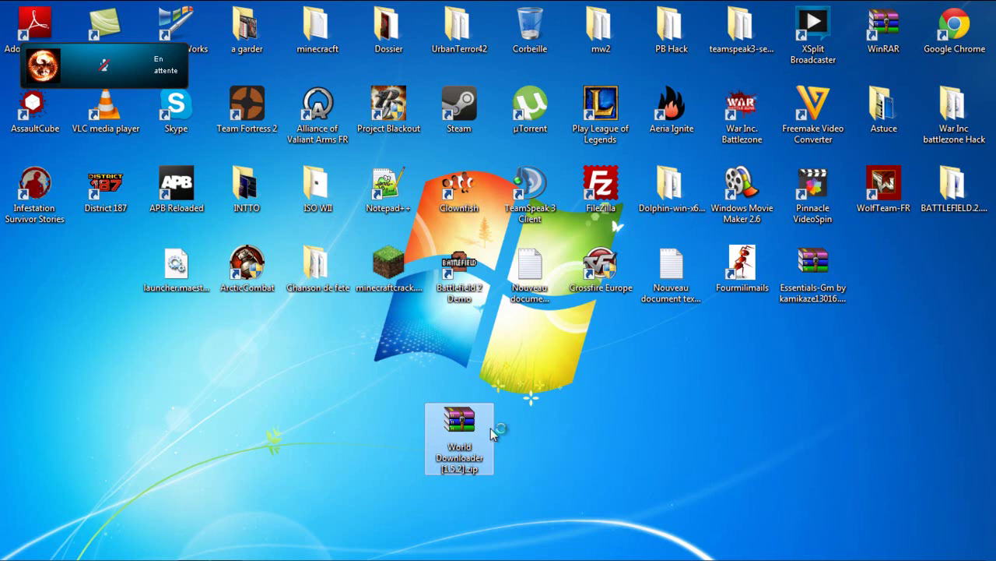
Open World Downloader [1.5.2].zip in WinRAR and arrange its window and desktop icon so both are accessible.
double_click(490, 432)
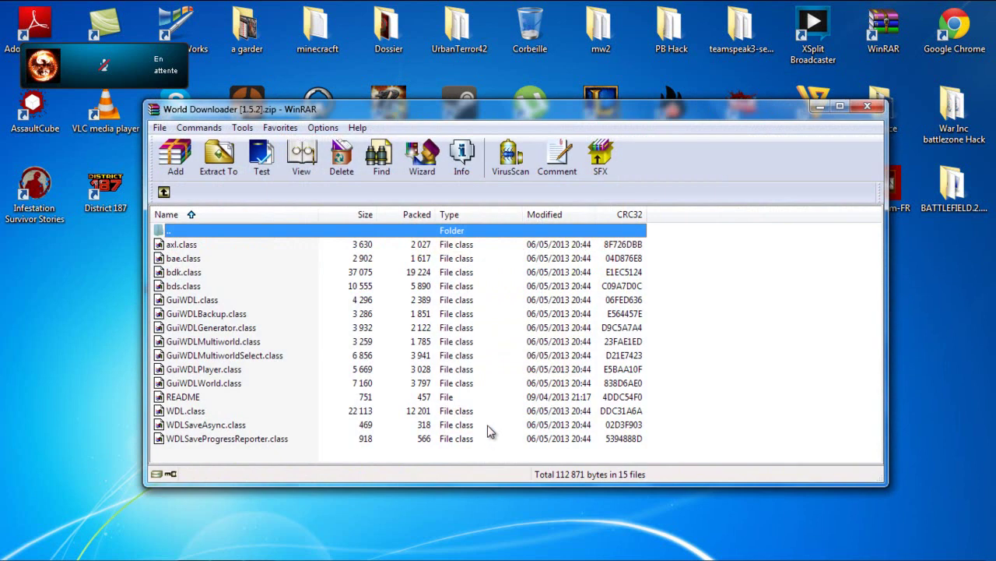
drag(459, 107, 655, 114)
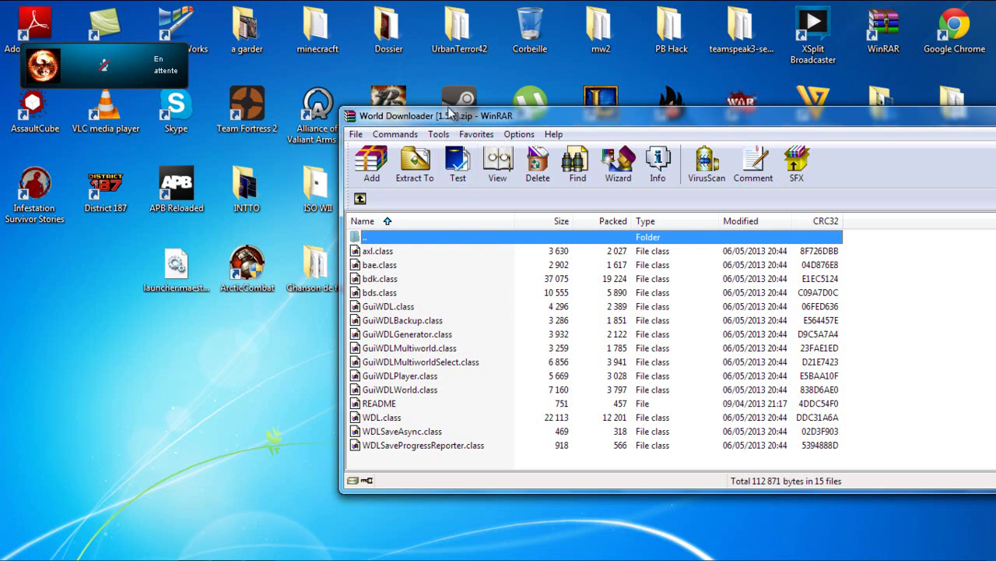
drag(411, 124, 249, 155)
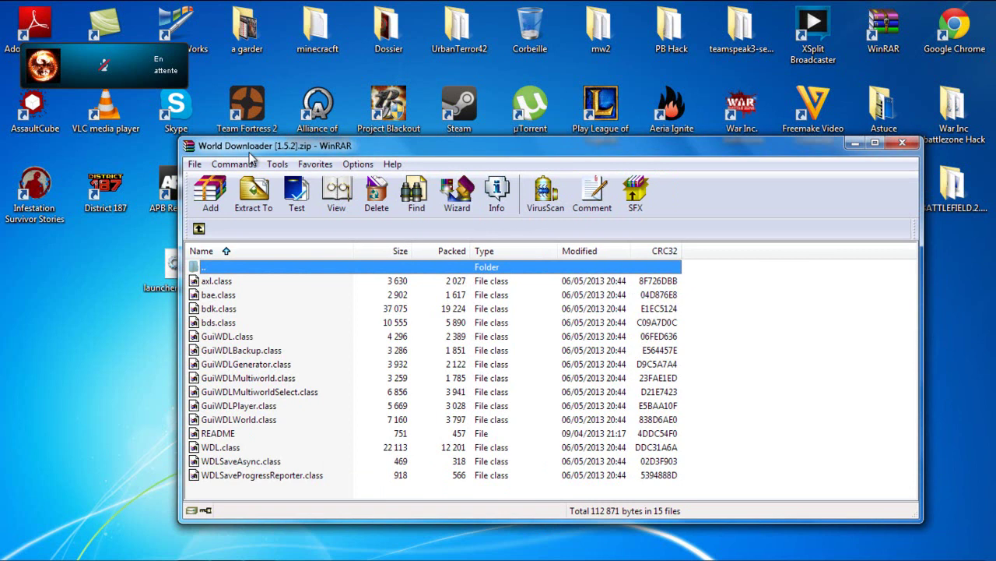
drag(249, 154, 588, 89)
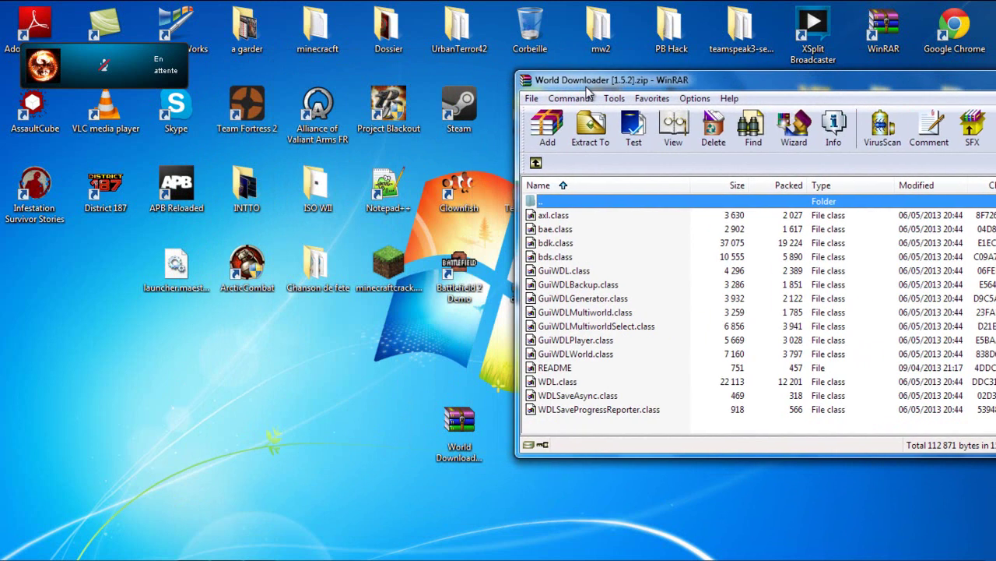
drag(479, 457, 409, 383)
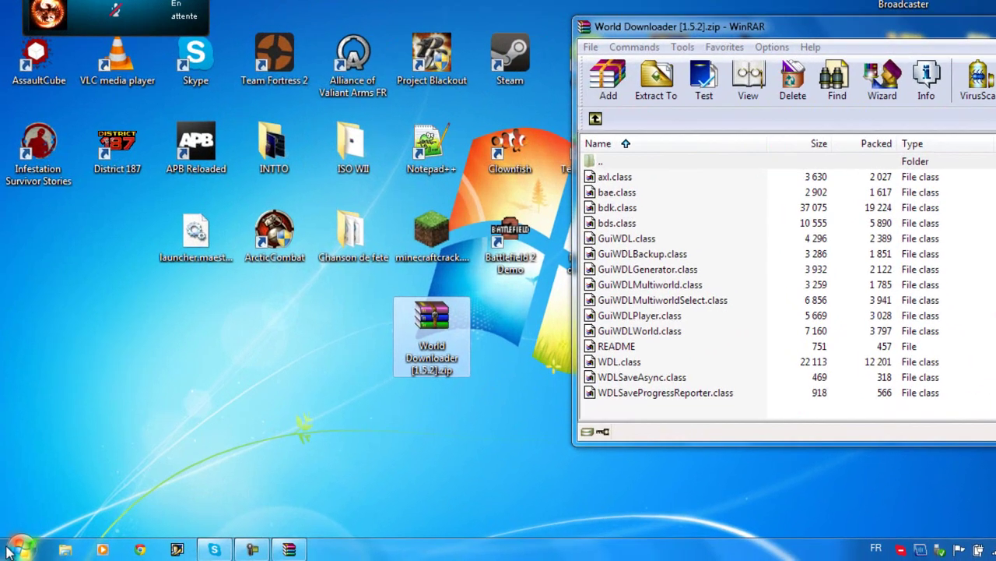
Search for %appdata% in Windows and open the Roaming folder.
click(16, 545)
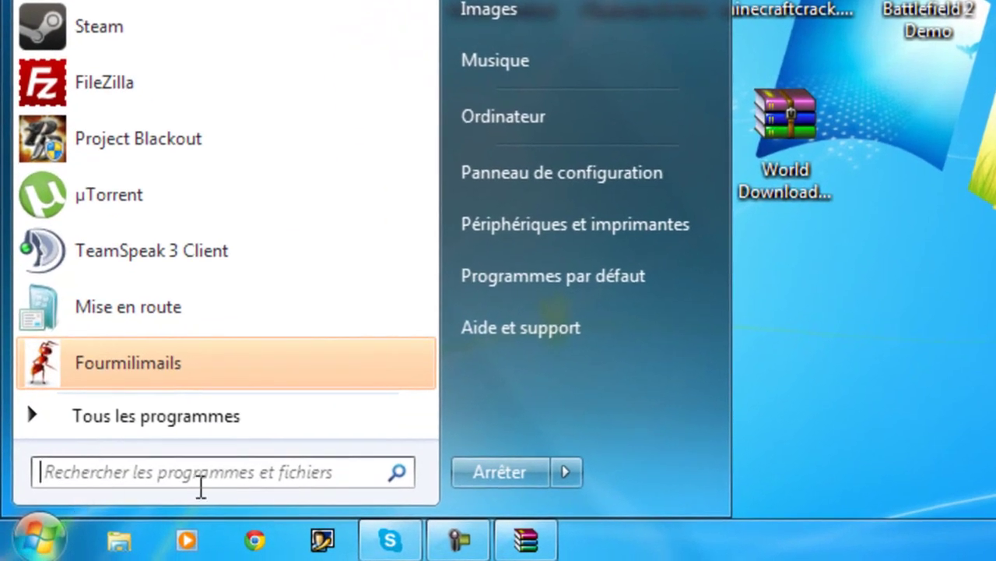
click(166, 472)
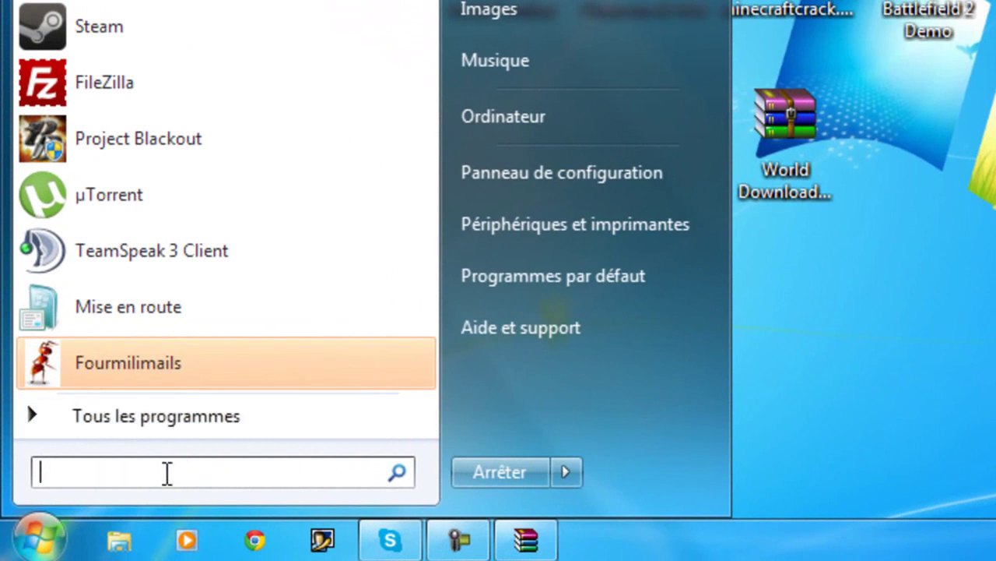
text(%appa)
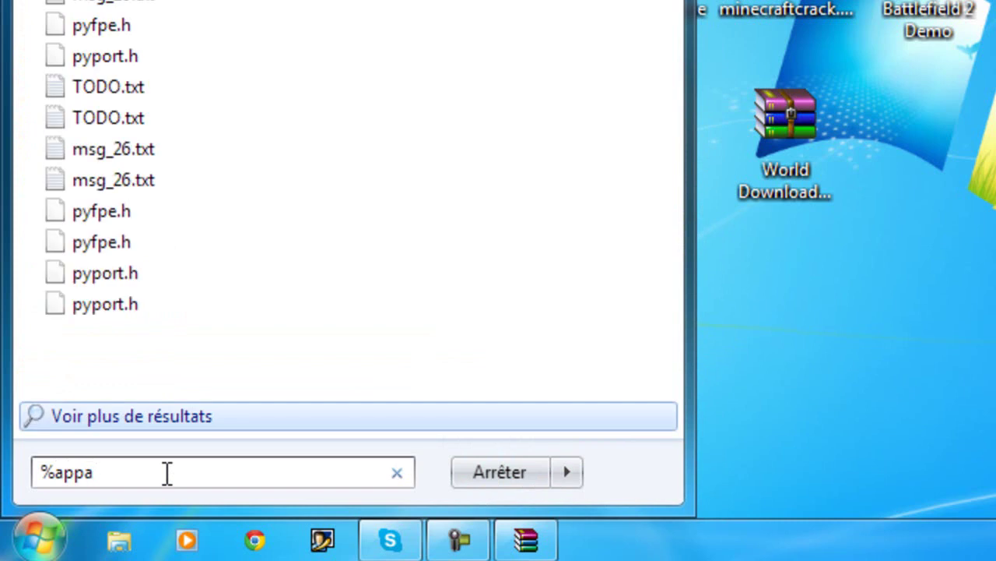
key(BackSpace)
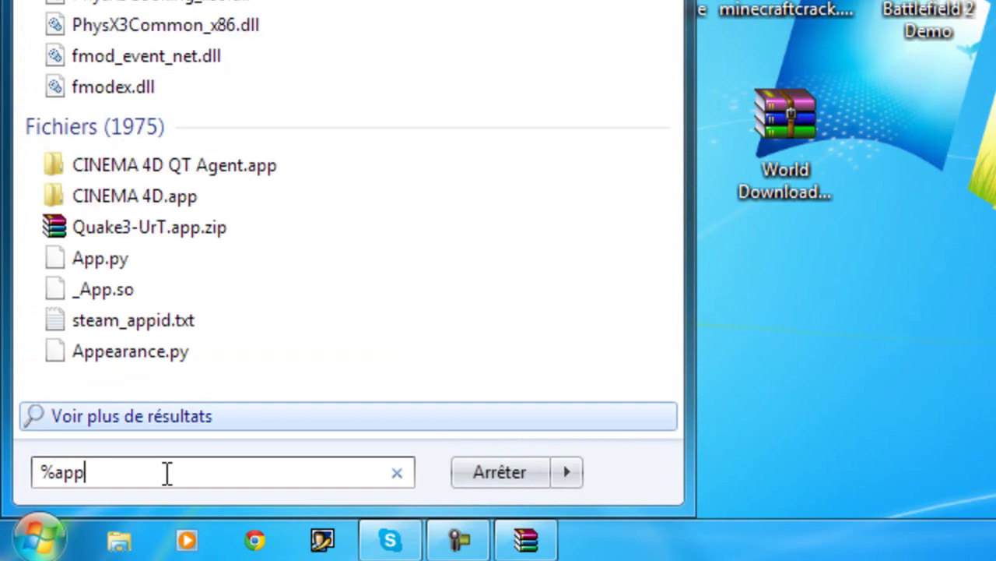
text(data%)
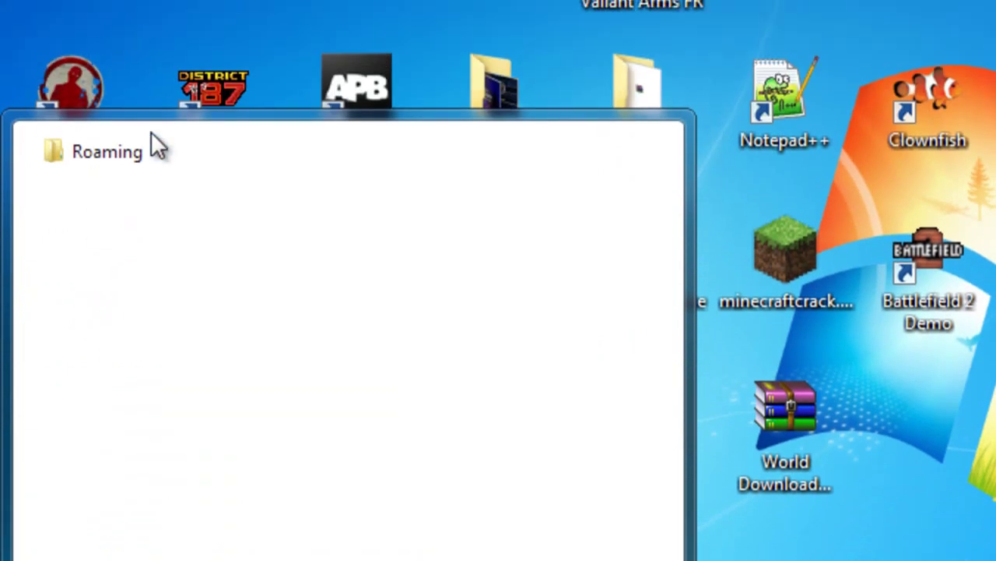
click(126, 154)
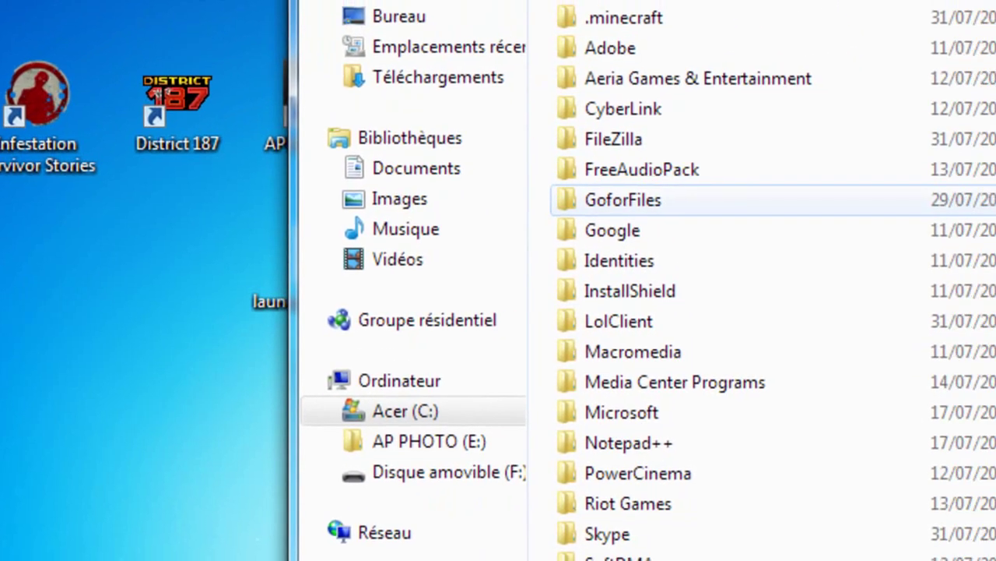
Open the bin folder inside the .minecraft folder.
key(super+Up)
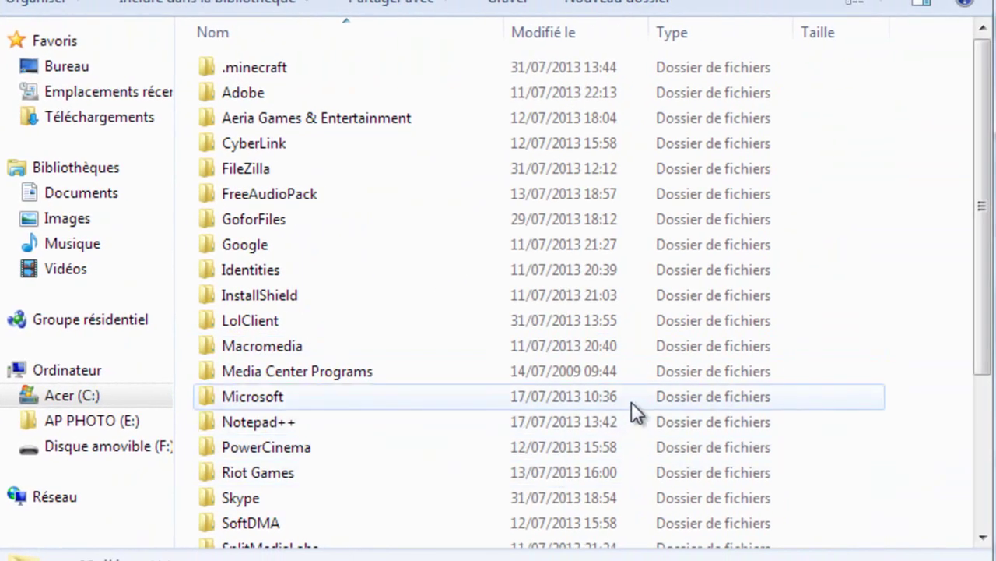
double_click(403, 65)
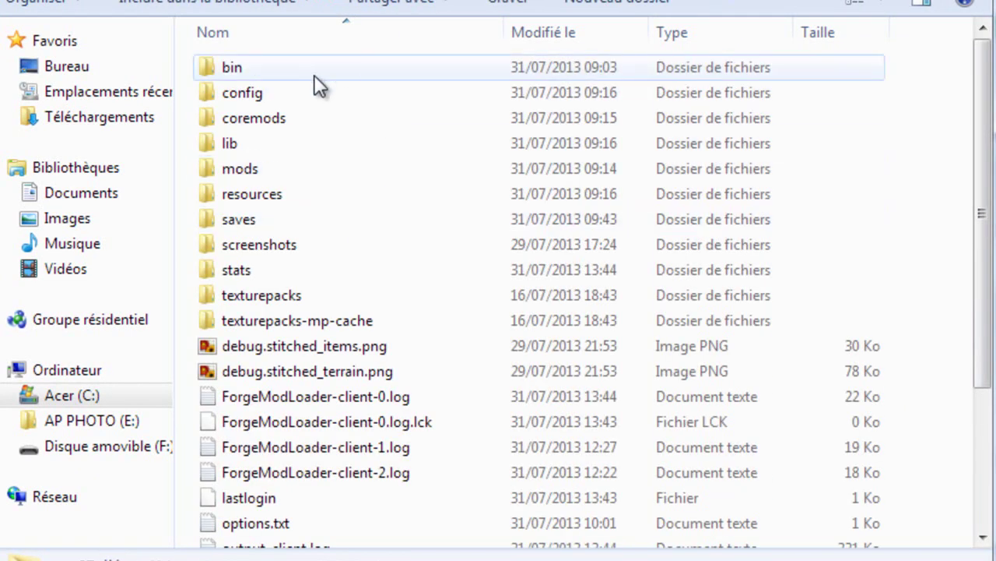
double_click(297, 70)
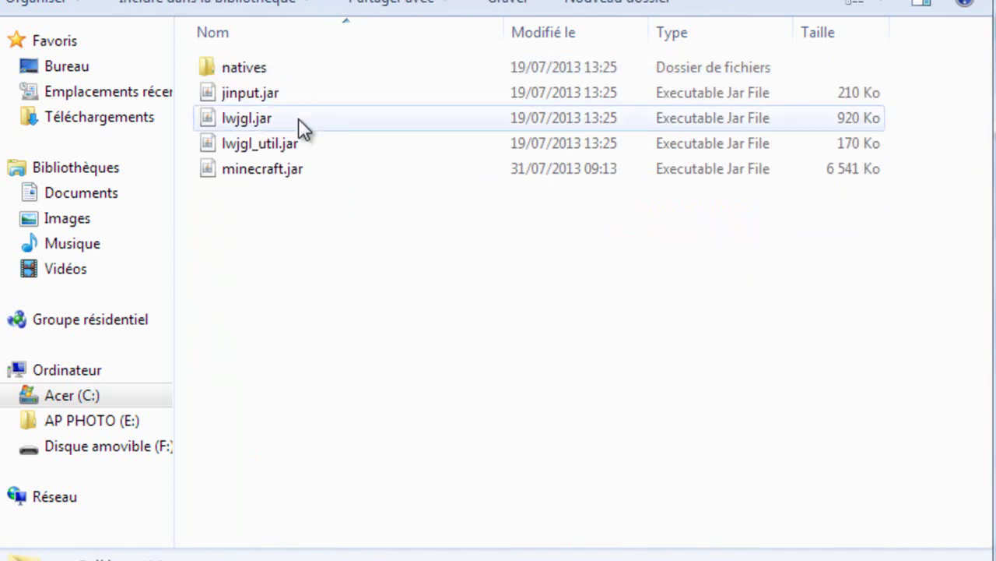
Open minecraft.jar as an archive in WinRAR.
mouse_move(228, 168)
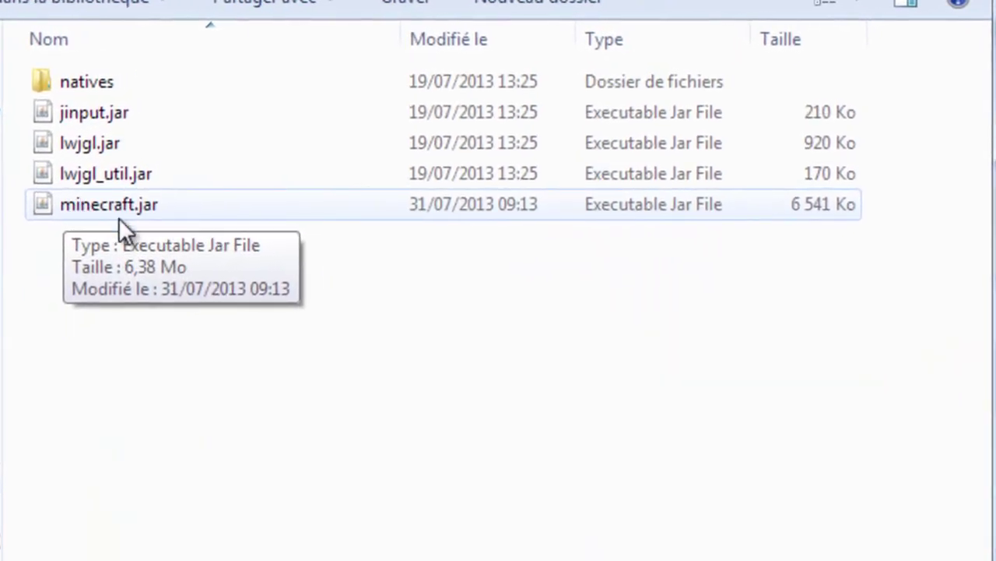
click(136, 204)
right_click(137, 204)
mouse_move(411, 288)
click(576, 317)
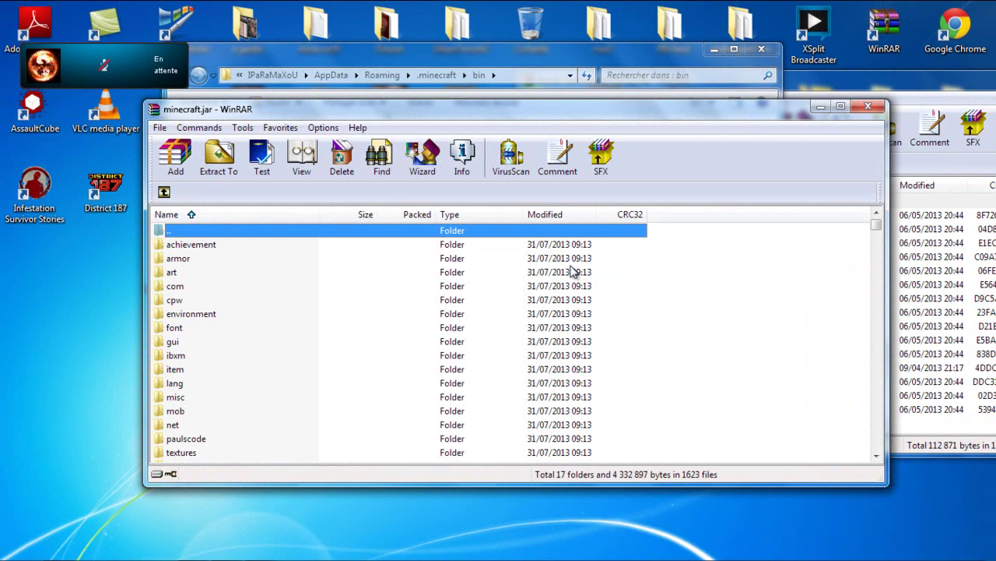
scroll(318, 309, down, 3)
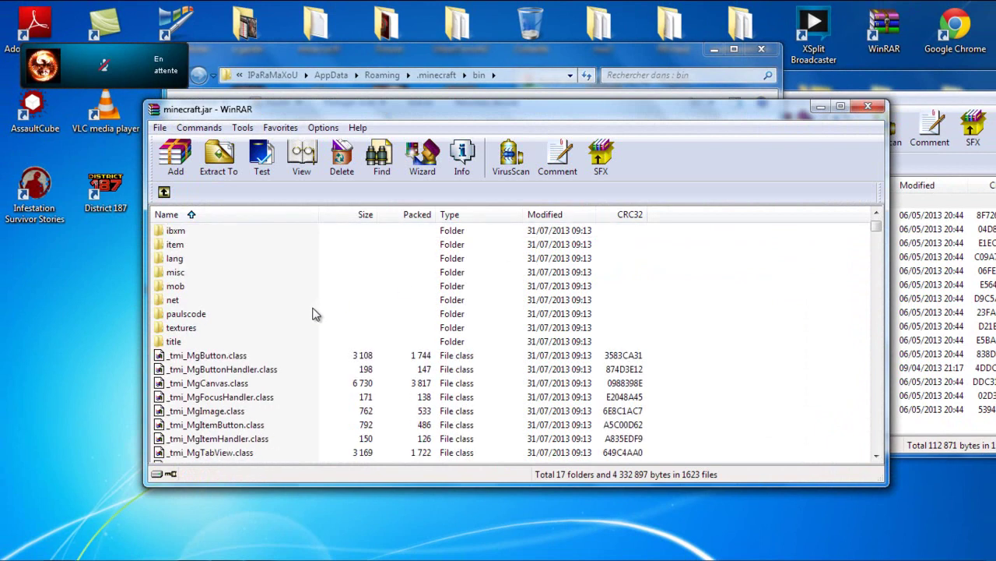
scroll(316, 311, down, 8)
scroll(491, 391, down, 3)
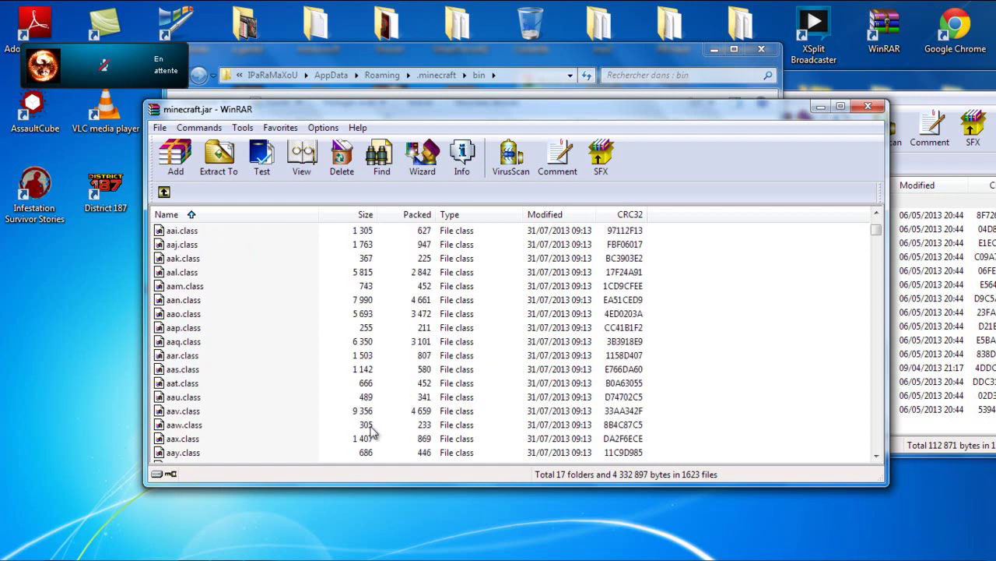
Add all files from World Downloader [1.5.2].zip to minecraft.jar using the Add and replace files mode.
drag(848, 82, 638, 104)
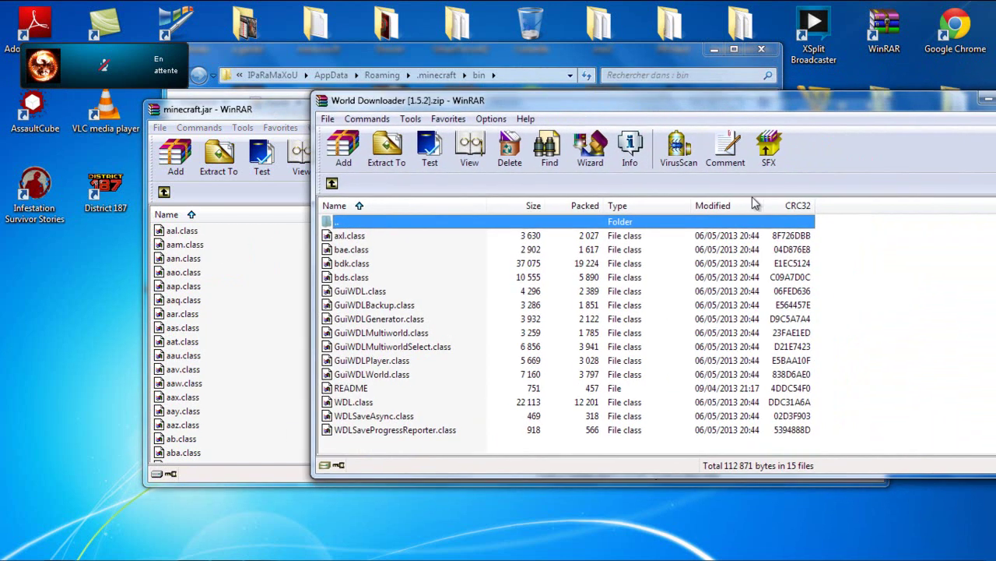
drag(855, 235, 492, 442)
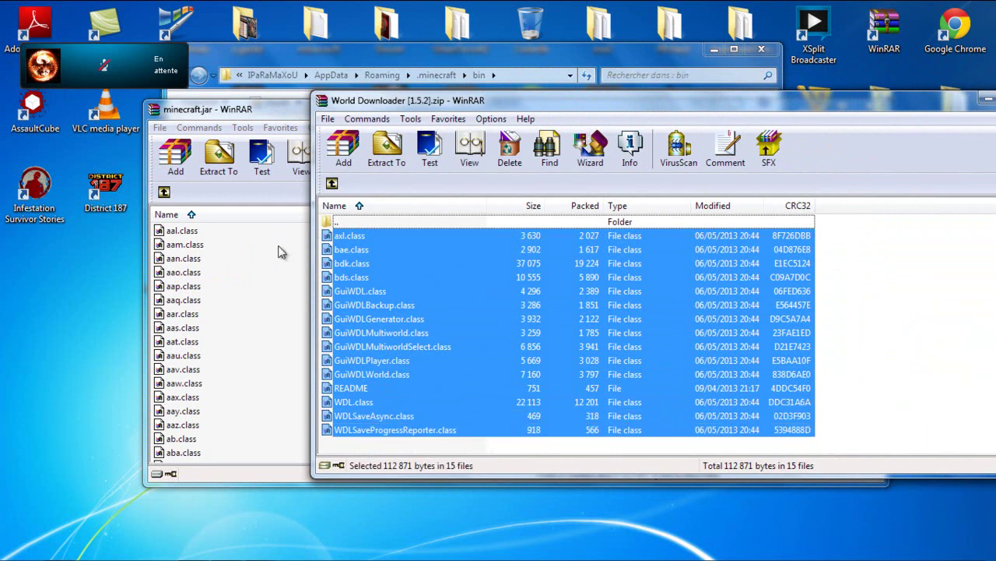
drag(396, 103, 821, 75)
drag(785, 216, 705, 288)
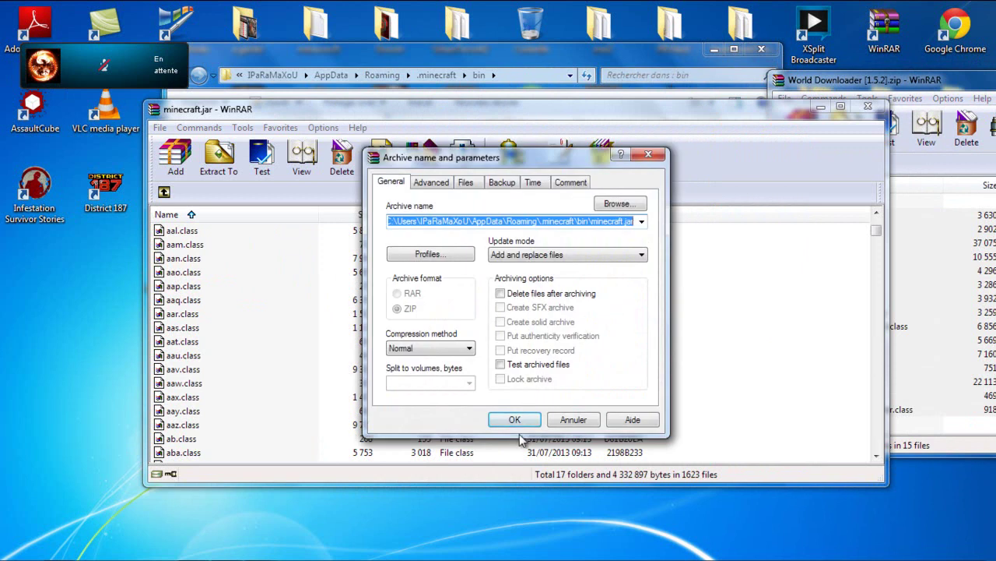
click(518, 424)
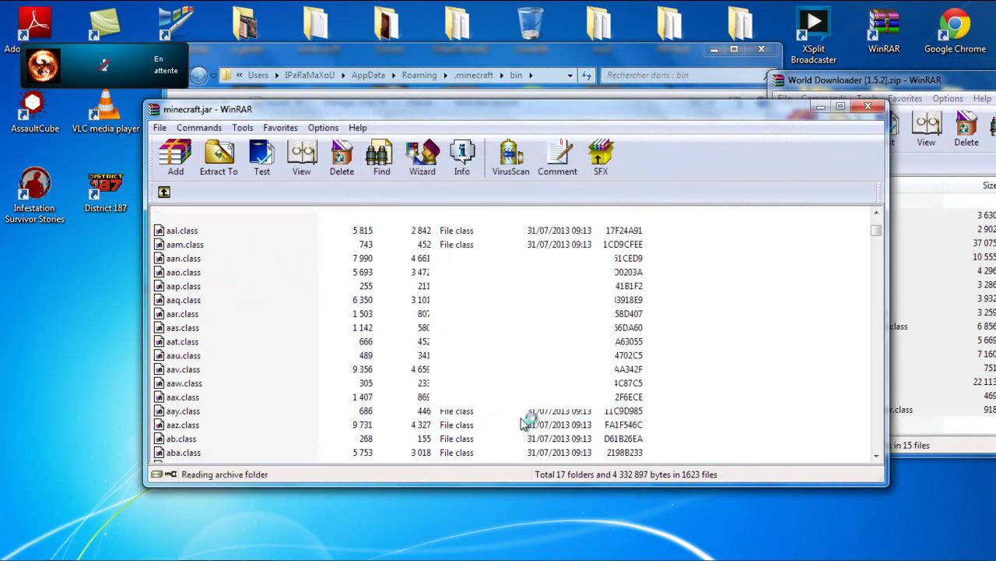
Check the minecraft.jar file list, then close both archive windows and the bin folder.
scroll(333, 366, down, 6)
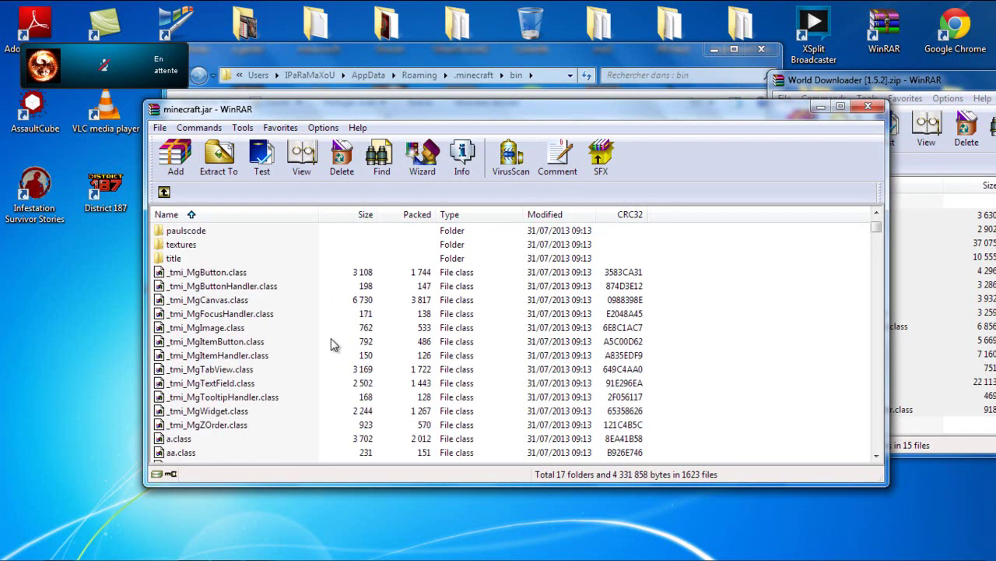
scroll(331, 344, down, 16)
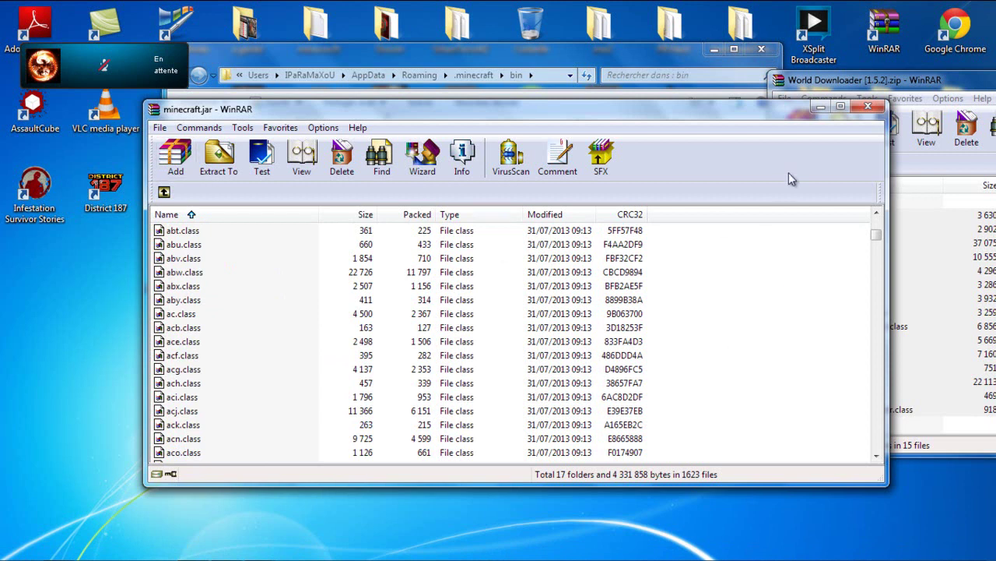
click(867, 109)
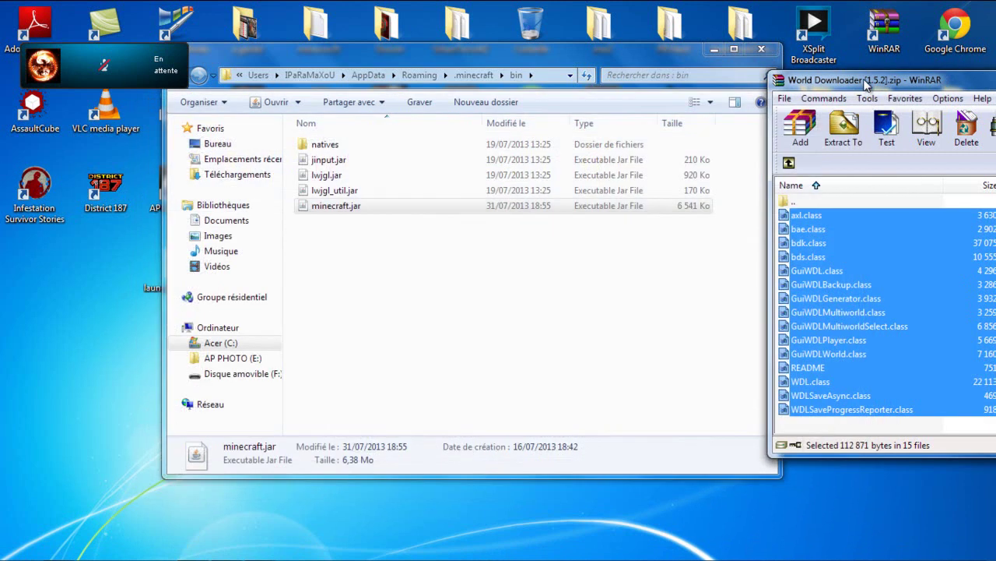
drag(870, 83, 184, 149)
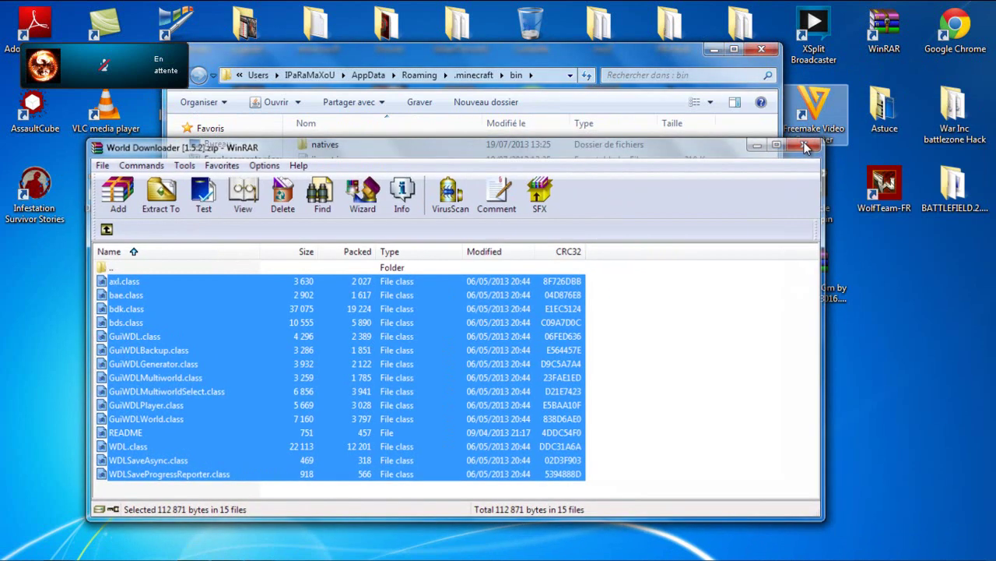
click(807, 144)
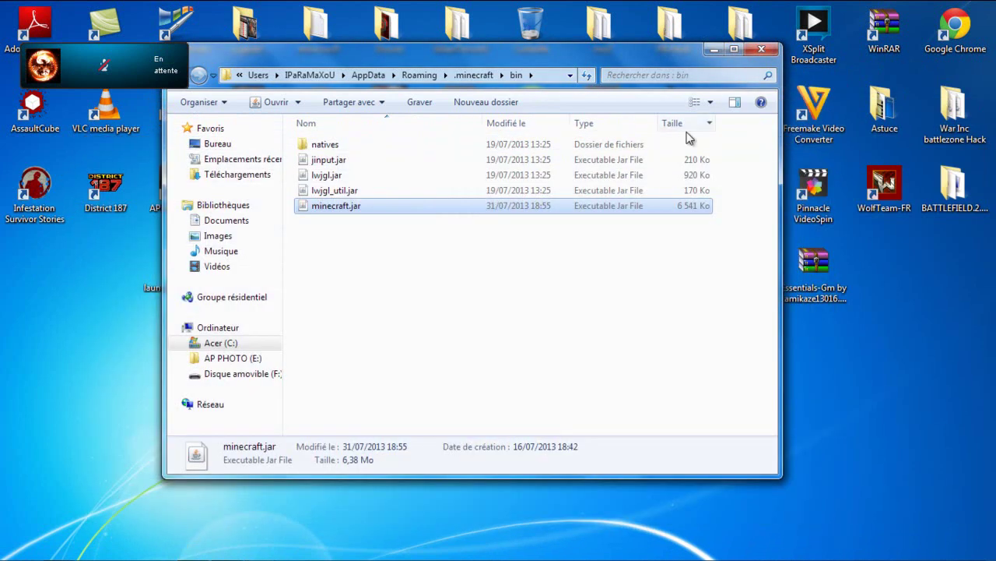
click(761, 49)
Move World Downloader [1.5.2].zip to an empty area of the desktop, away from the other icons.
drag(393, 365, 740, 436)
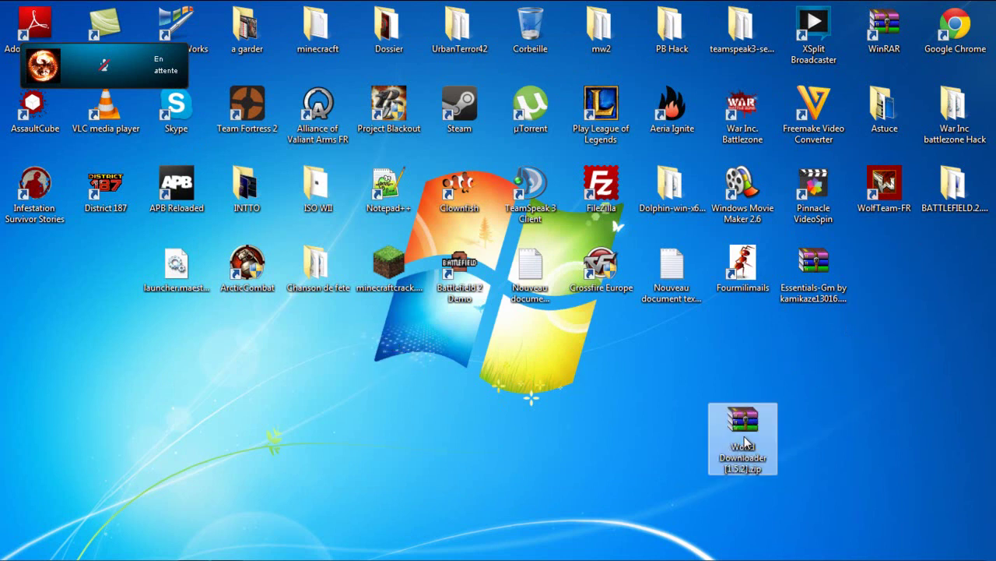
right_click(733, 426)
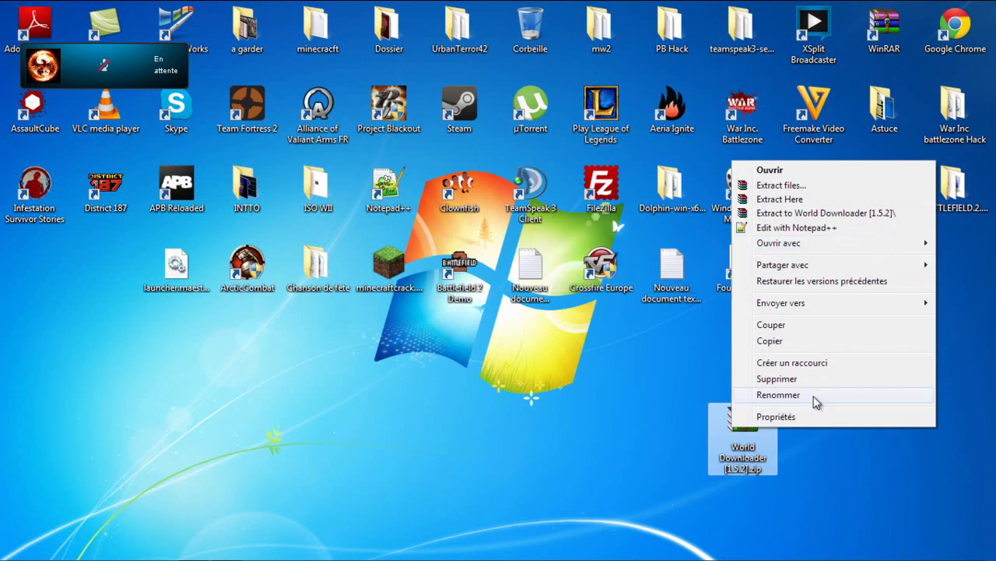
click(650, 405)
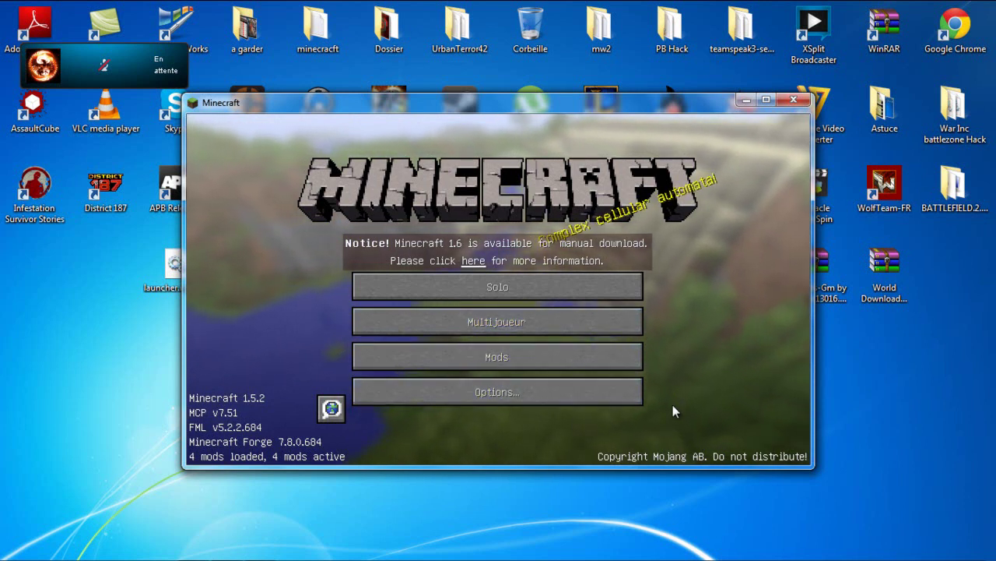
Open Minecraft's multiplayer server list and try to join Serveur Minecraft, cancelling during authentication.
click(571, 333)
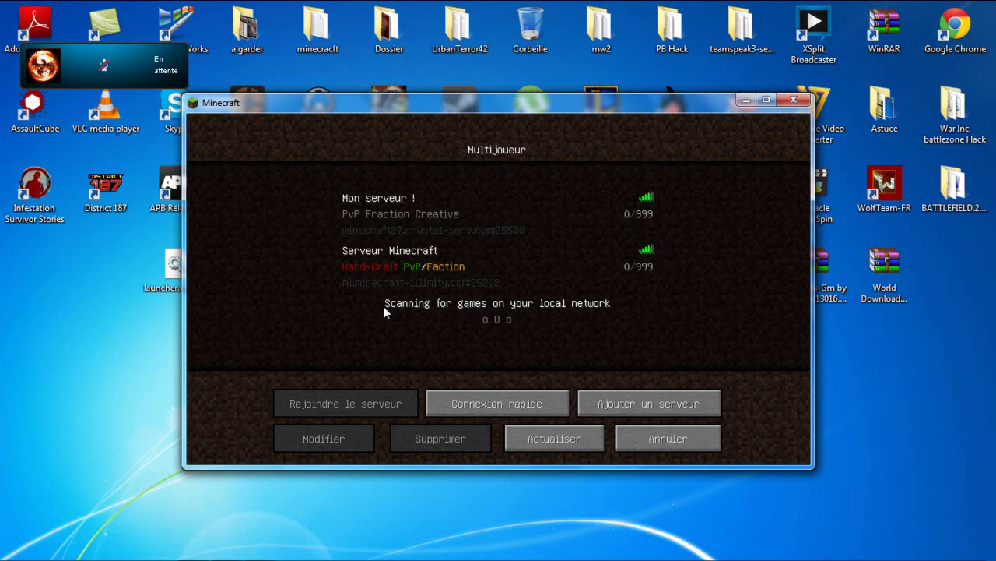
double_click(396, 271)
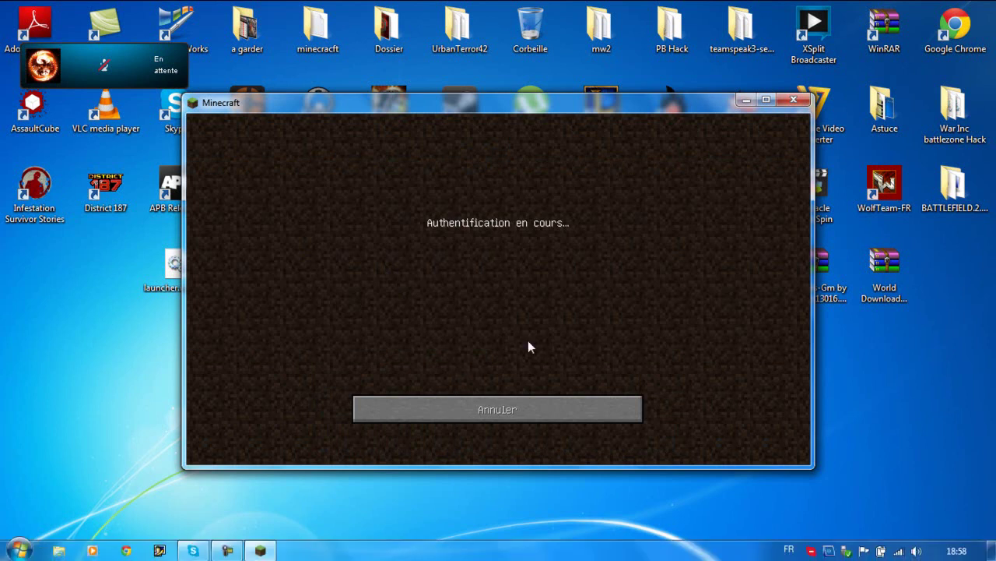
click(514, 405)
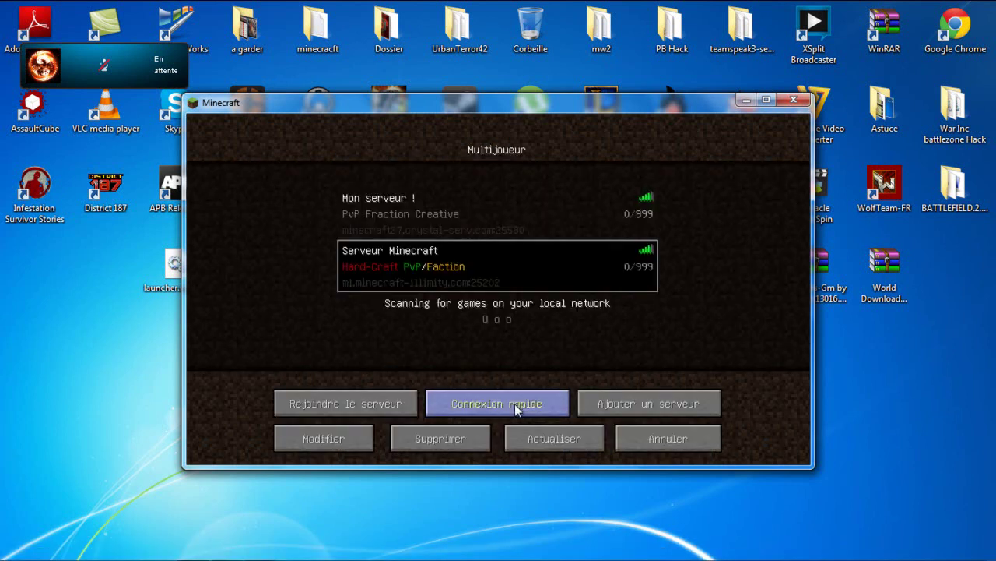
Try to join the Mon serveur ! server from the multiplayer server list.
double_click(499, 220)
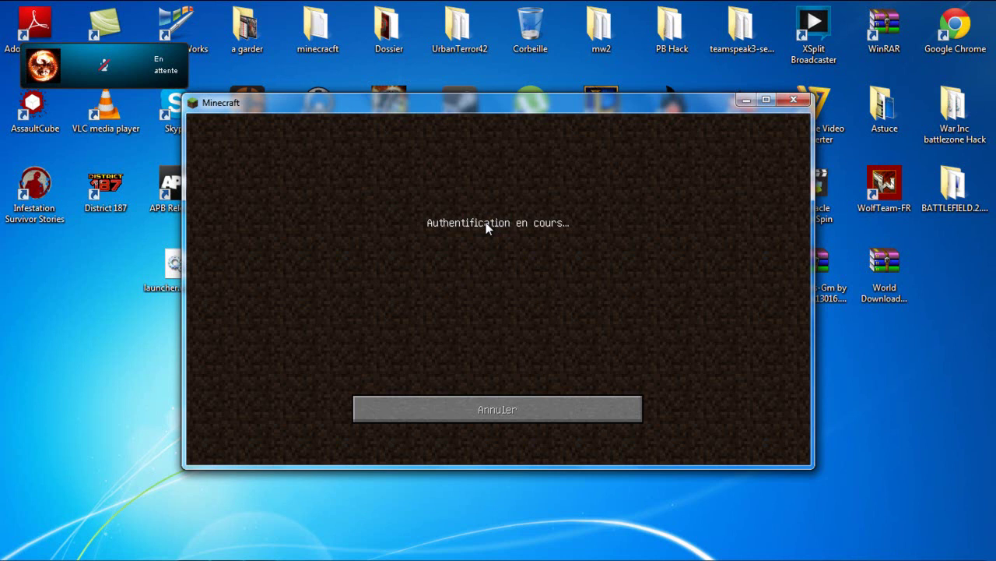
click(227, 550)
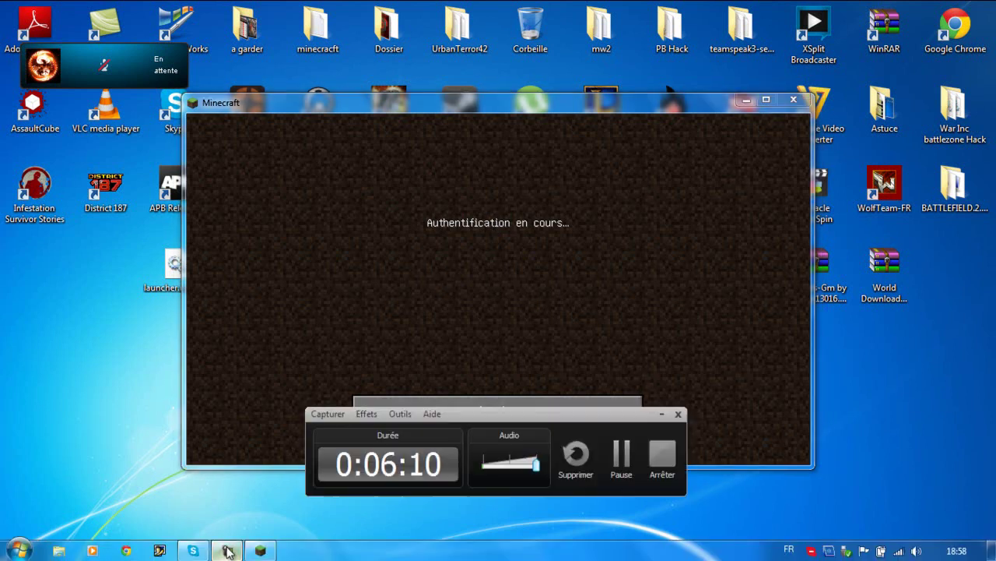
click(228, 550)
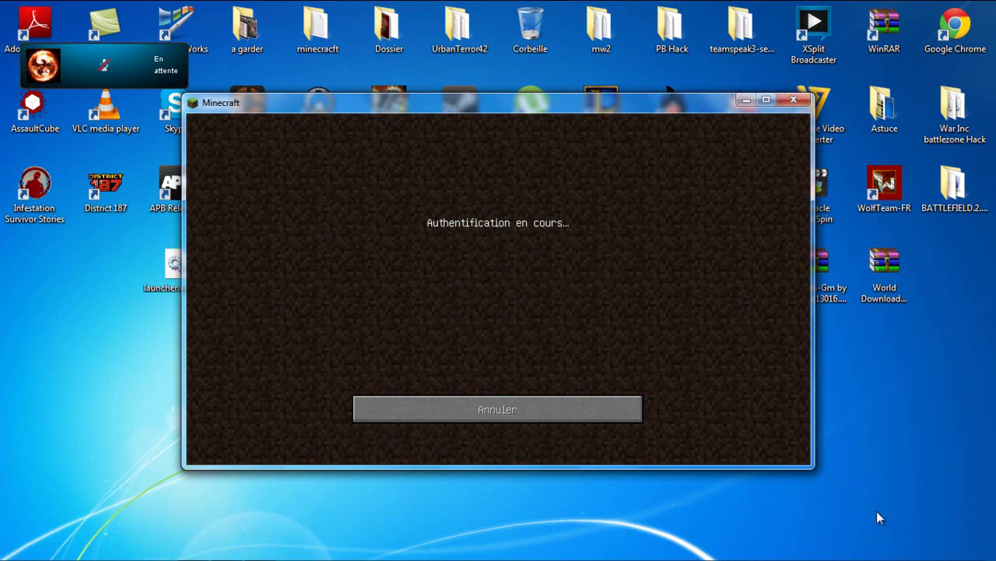
Quit Skype and cancel the pending connection to Mon serveur ! in Minecraft.
right_click(811, 551)
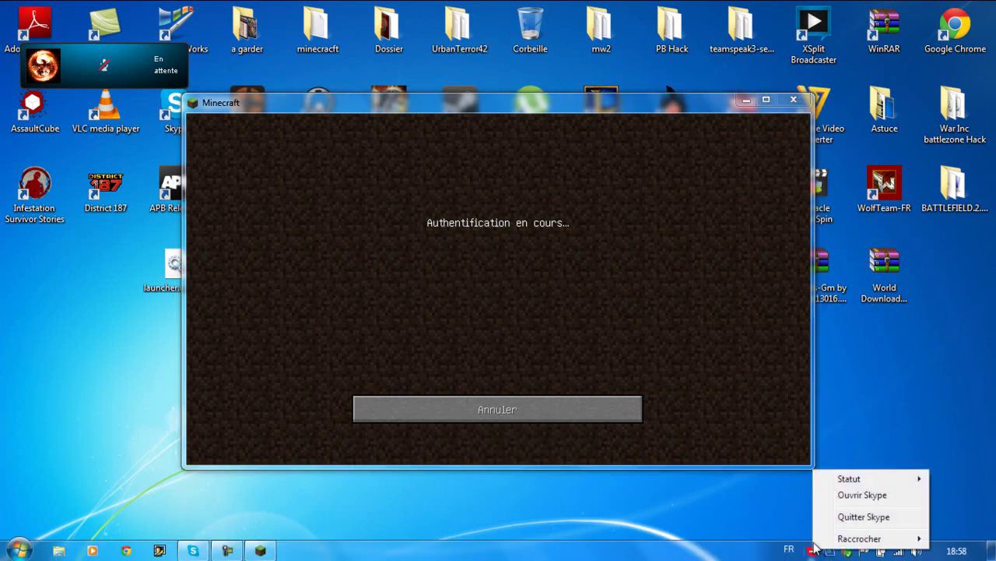
click(842, 518)
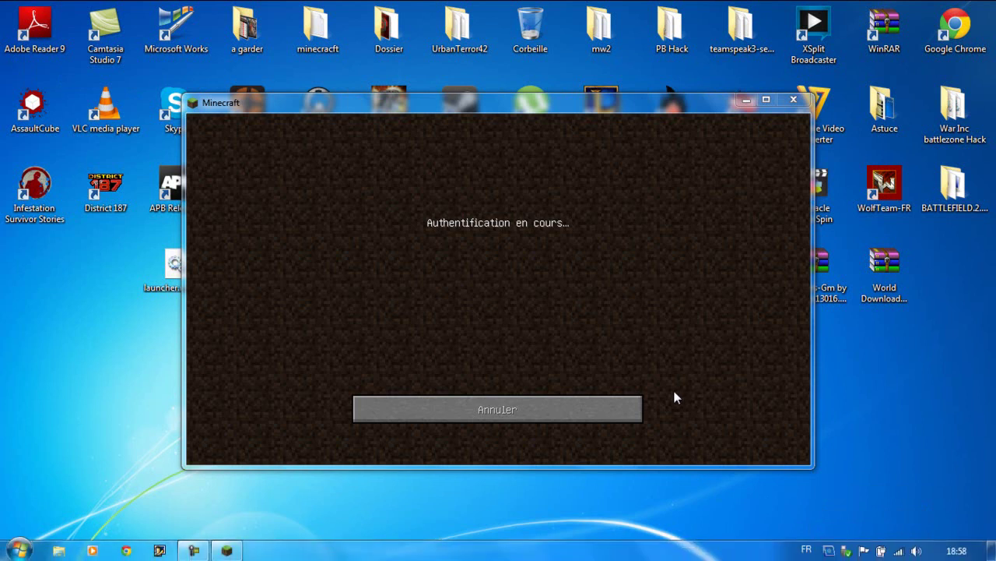
click(611, 412)
Refresh the multiplayer server list and retry joining Mon serveur !, cancelling during authentication.
click(555, 438)
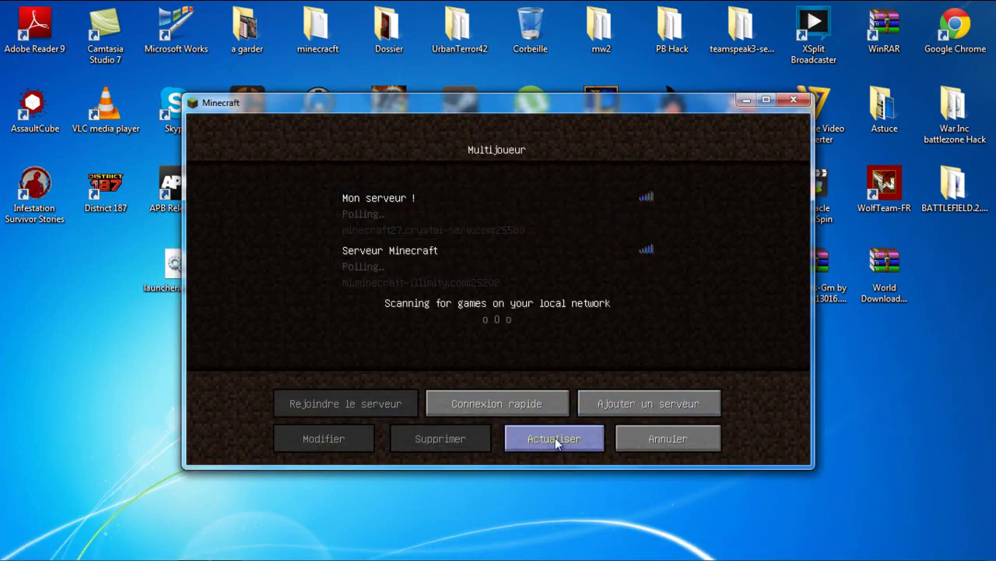
double_click(434, 205)
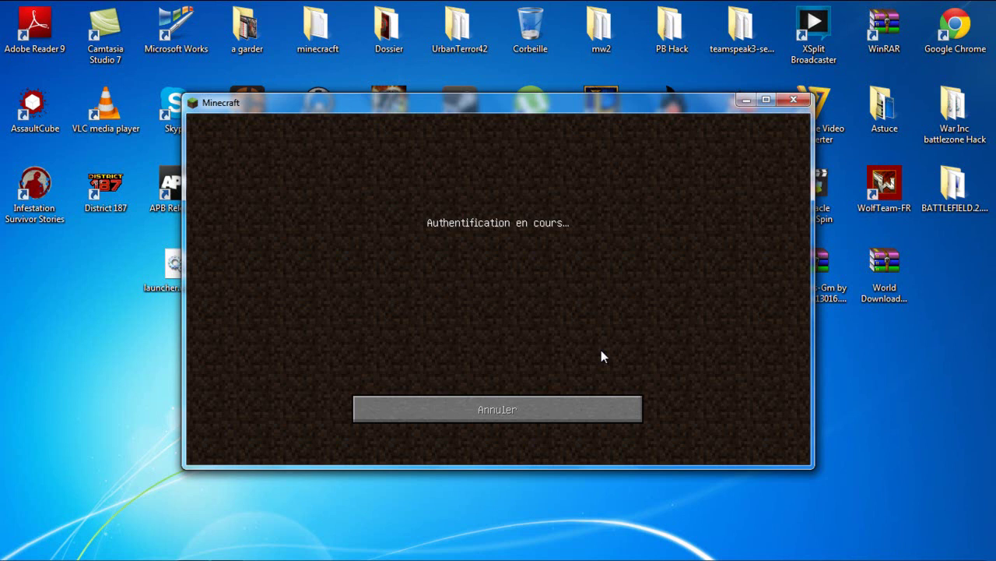
click(515, 409)
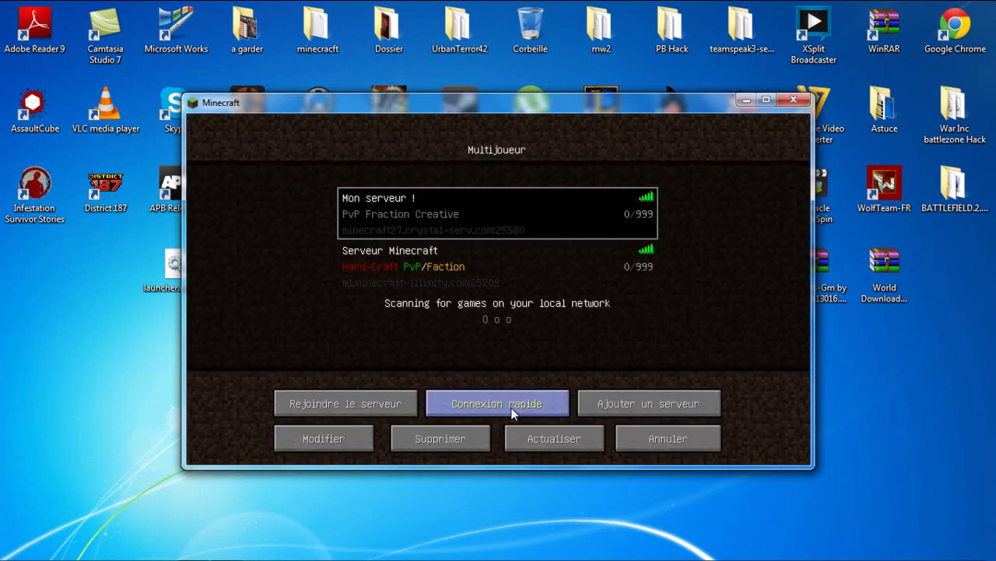
click(227, 551)
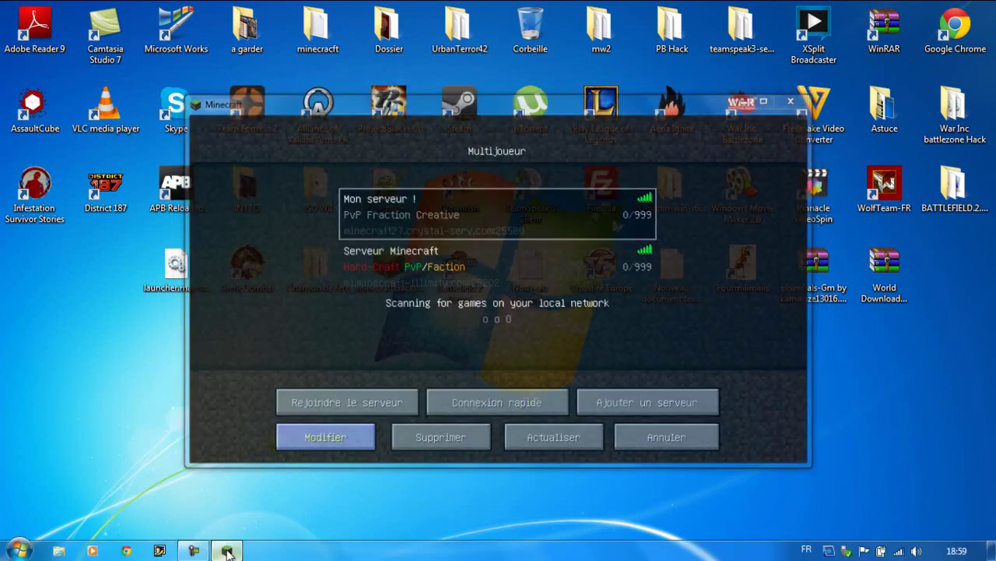
click(227, 550)
click(194, 550)
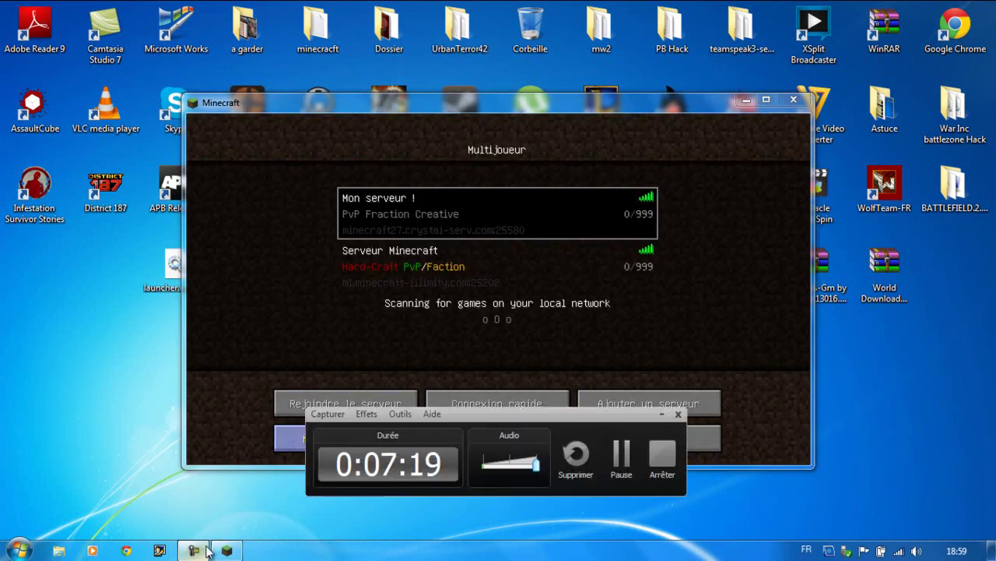
click(622, 461)
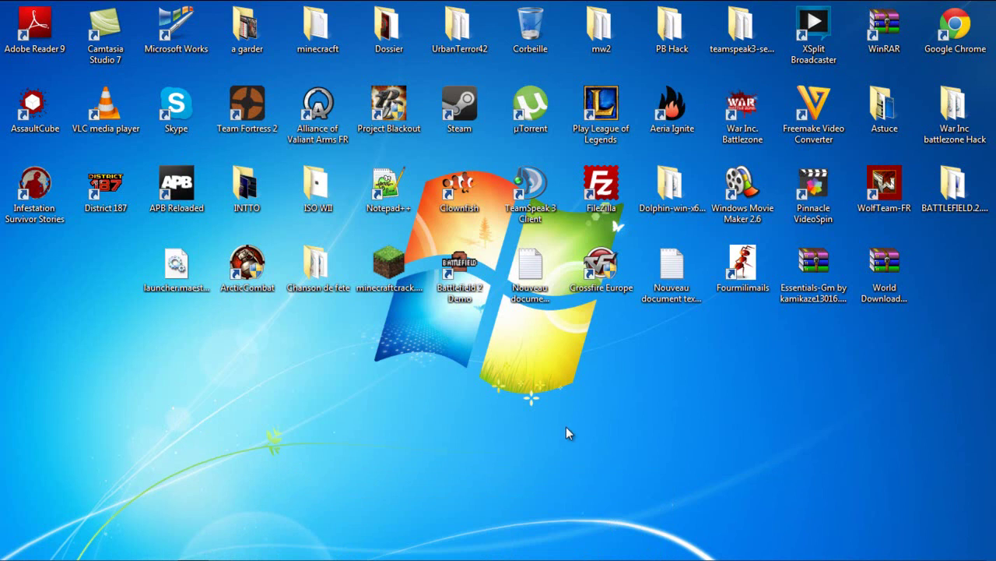